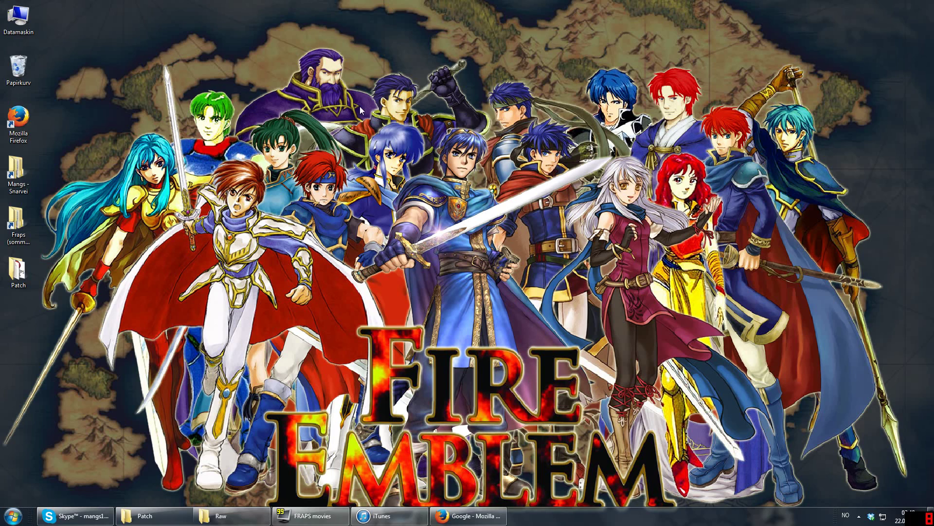
- Launch Firefox and search Google for 'lunar IPS'
double_click(19, 128)
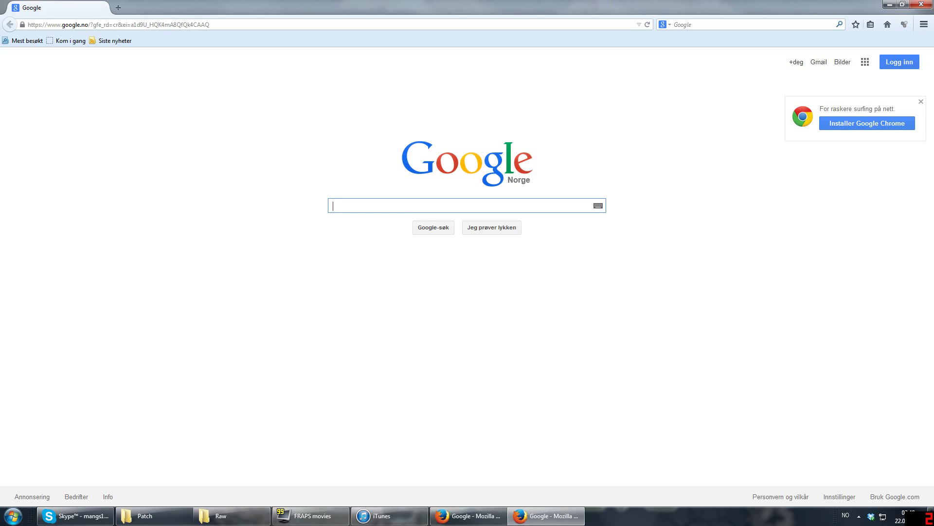
text(lunar IPS)
key(Return)
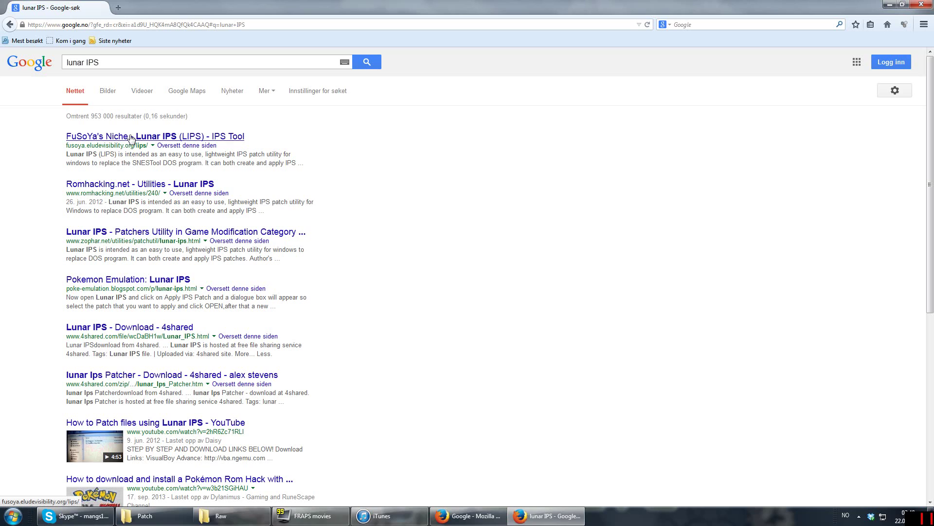
click(131, 138)
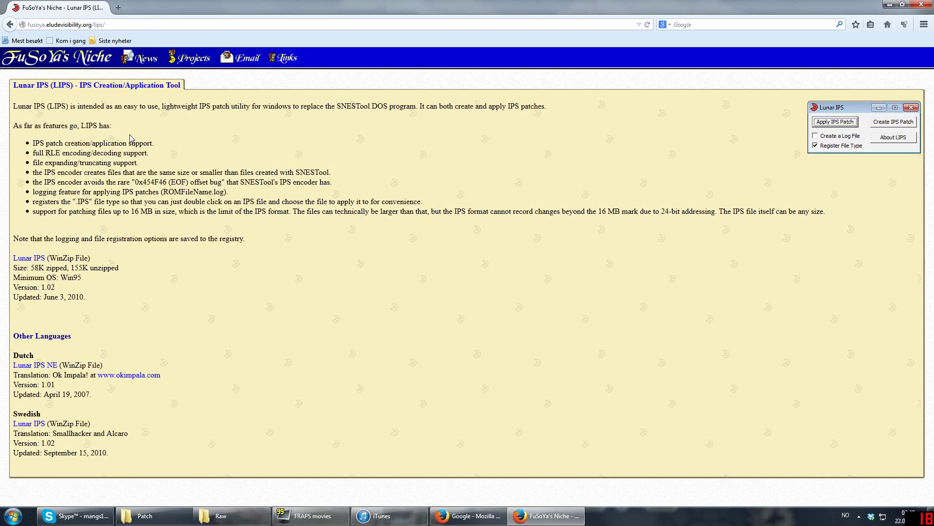
click(27, 263)
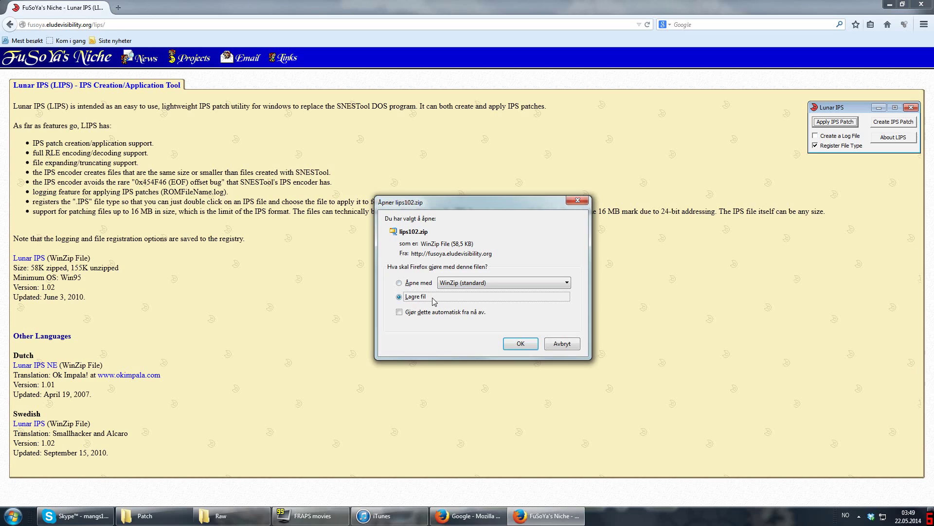
click(567, 345)
click(11, 26)
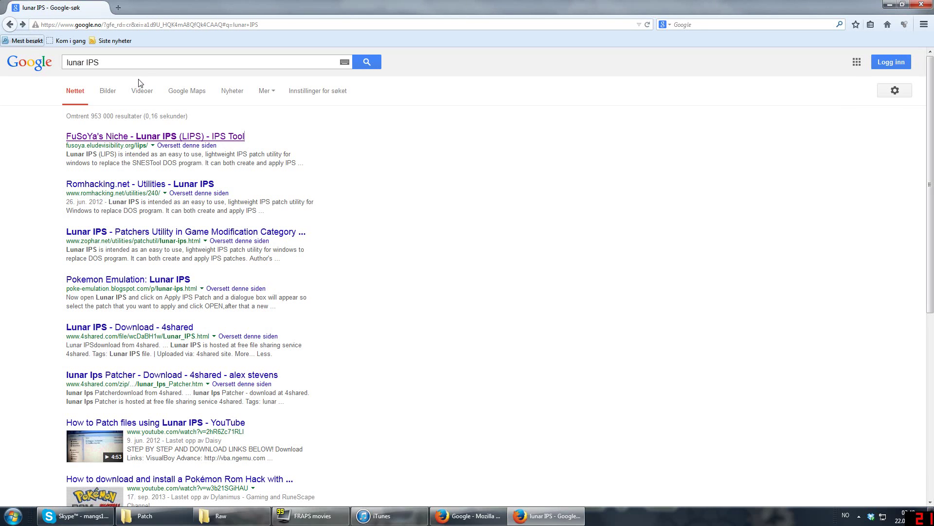
- Replace the search query with 'NUPS' and run the search
click(112, 67)
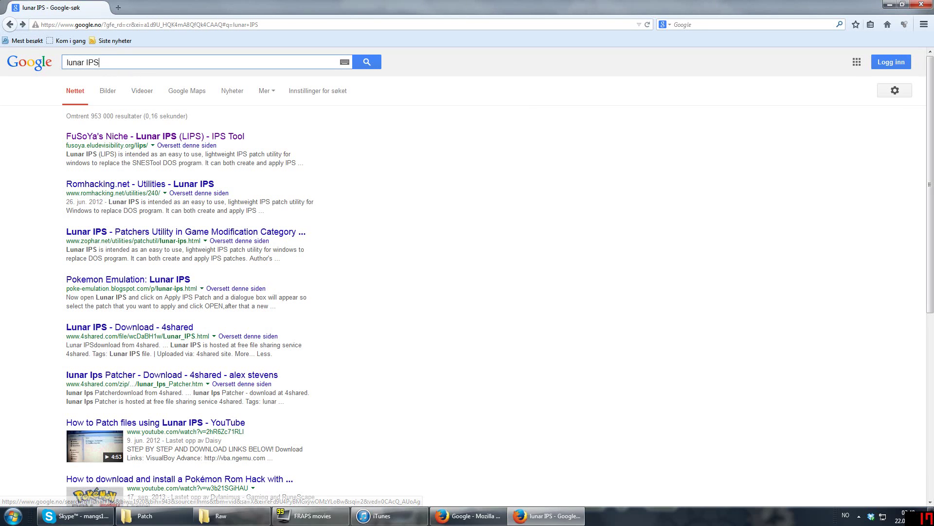
key(ctrl+a)
text(NUPS)
key(Return)
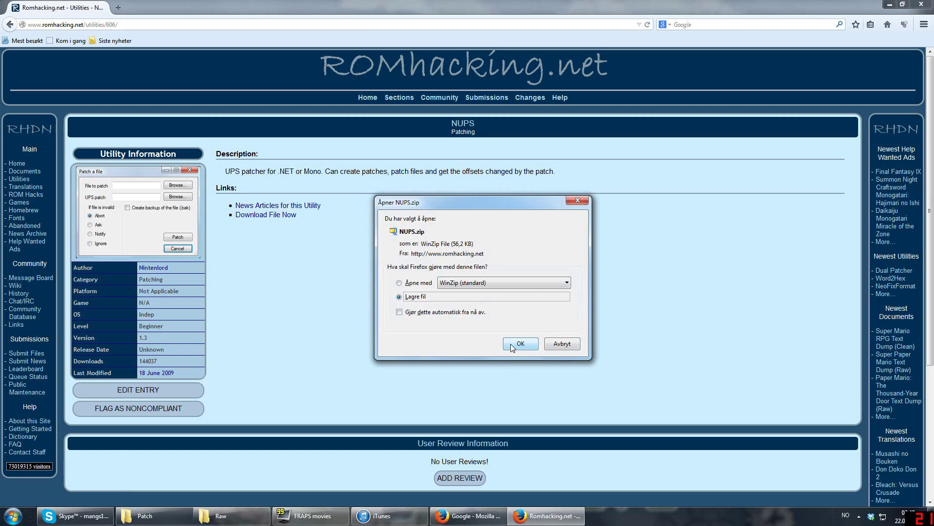
- Cancel the NUPS.zip download, go back to Google, and clear the search box
click(565, 344)
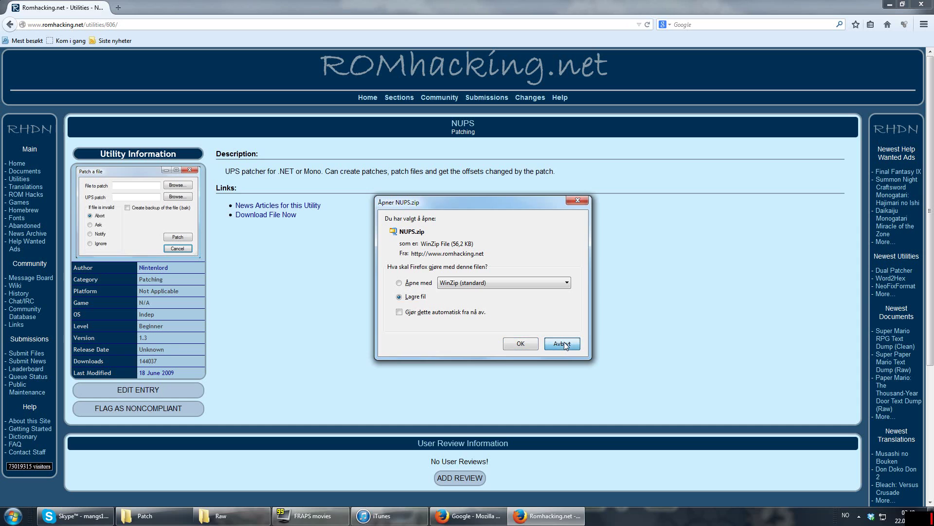
click(8, 25)
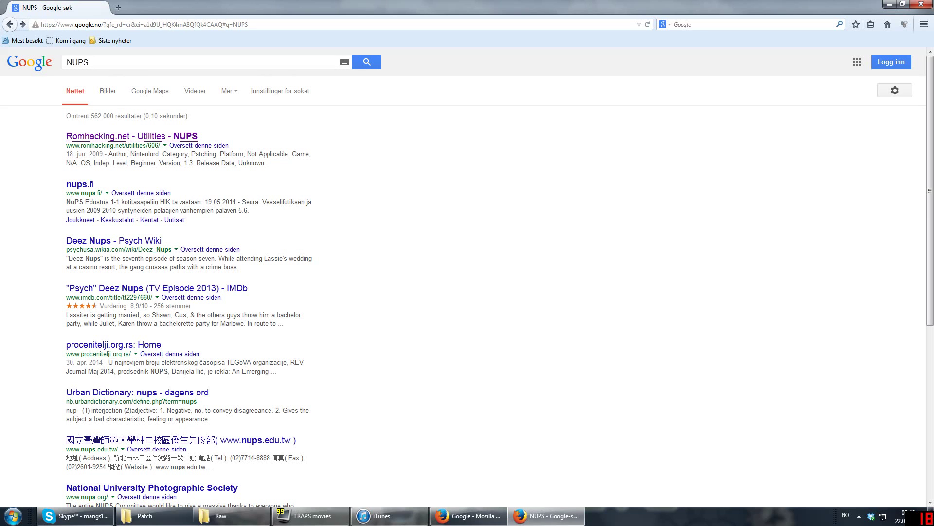
key(ctrl+a)
key(BackSpace)
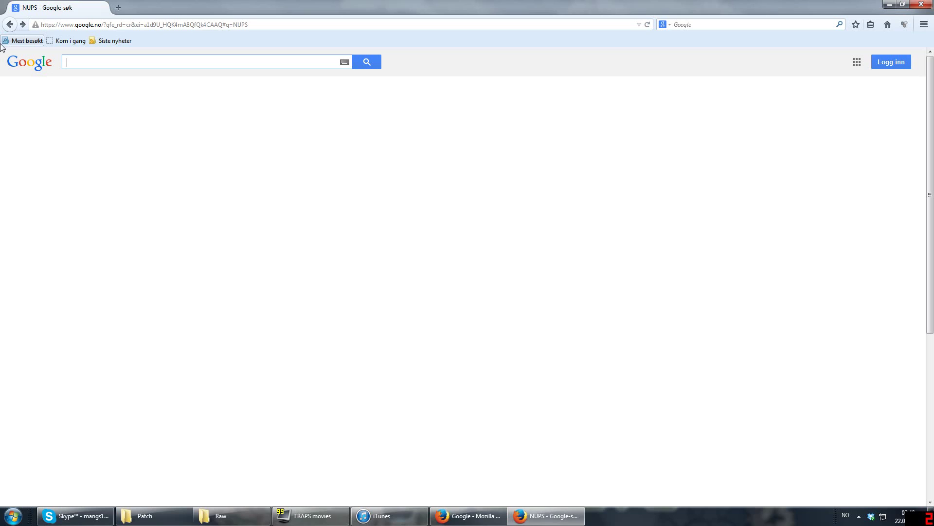
- Search 'fire emblem 5 ROM' and open the Emuparadise Thracia 776 (Japan) ROM page
text(fire emblem 5 )
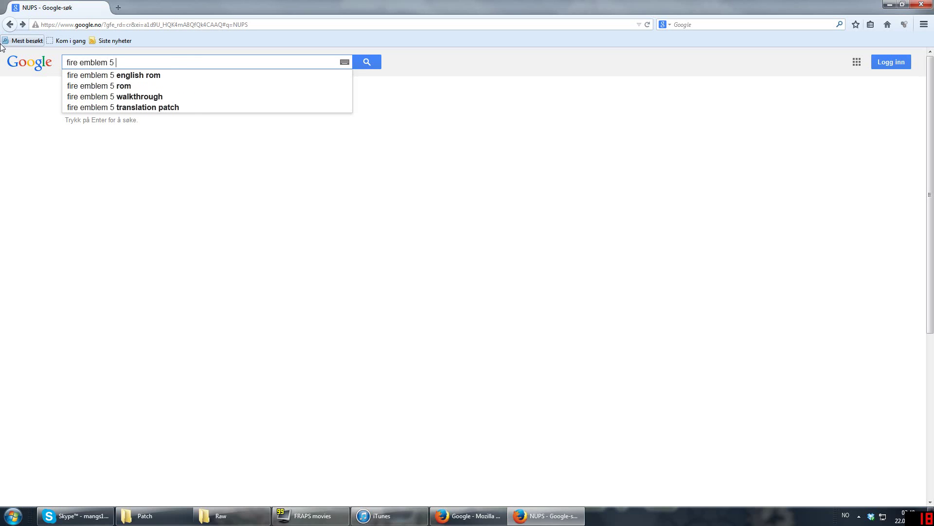
text(ROM)
key(Return)
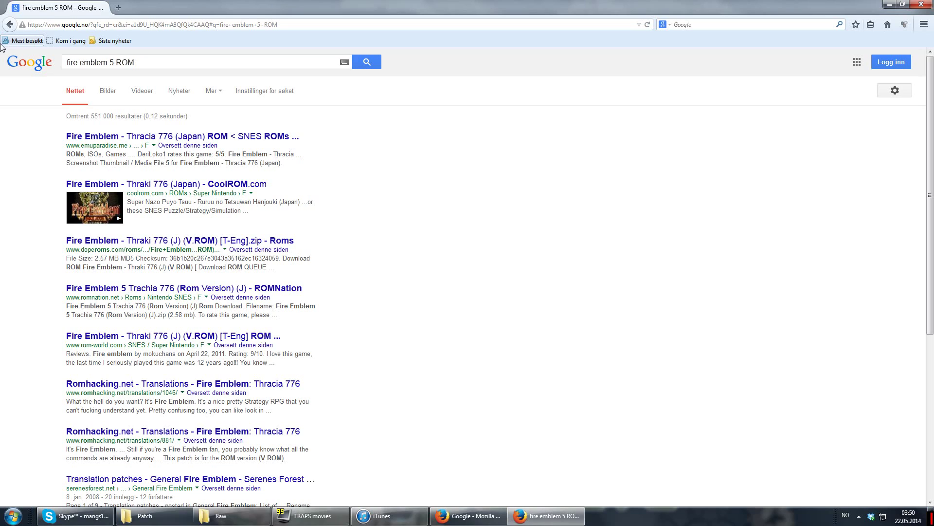
click(858, 517)
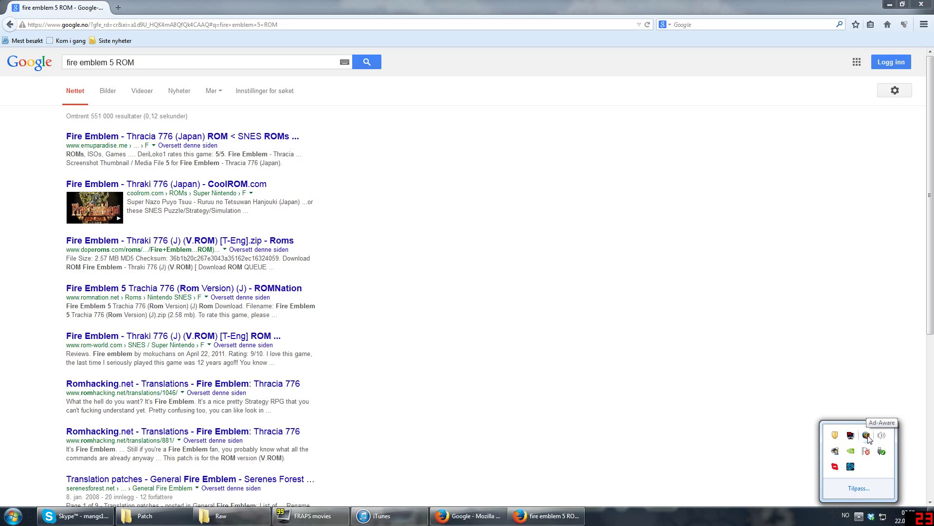
click(751, 321)
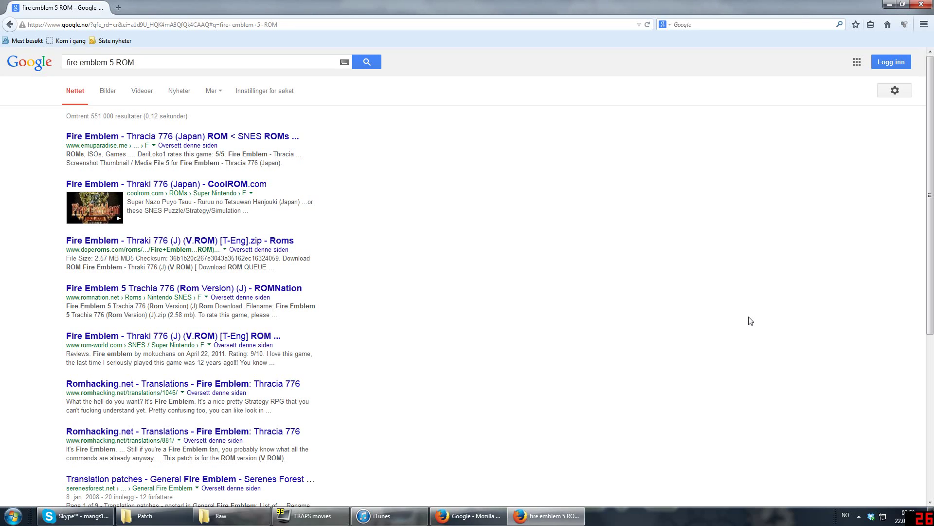
click(227, 139)
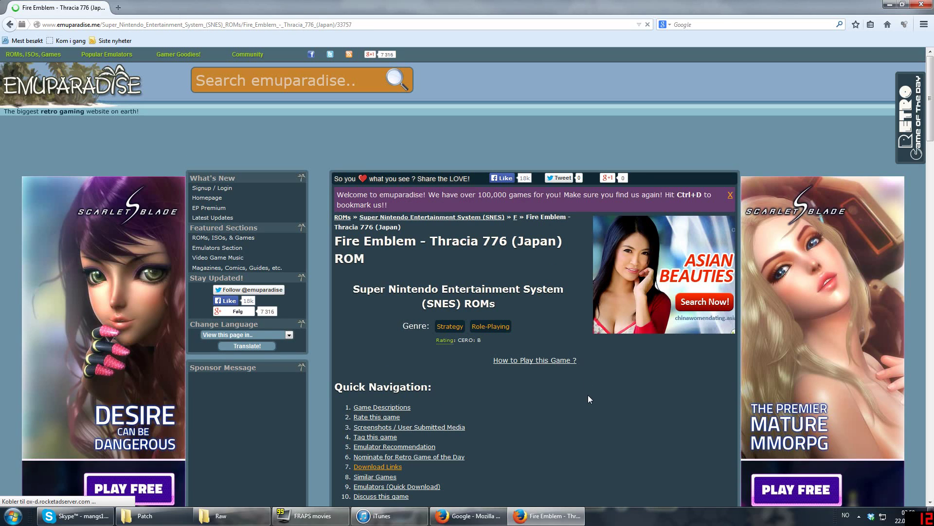
scroll(588, 398, down, 3)
- Go back and search Google for 'fire emblem 5 translation patch' instead
click(11, 24)
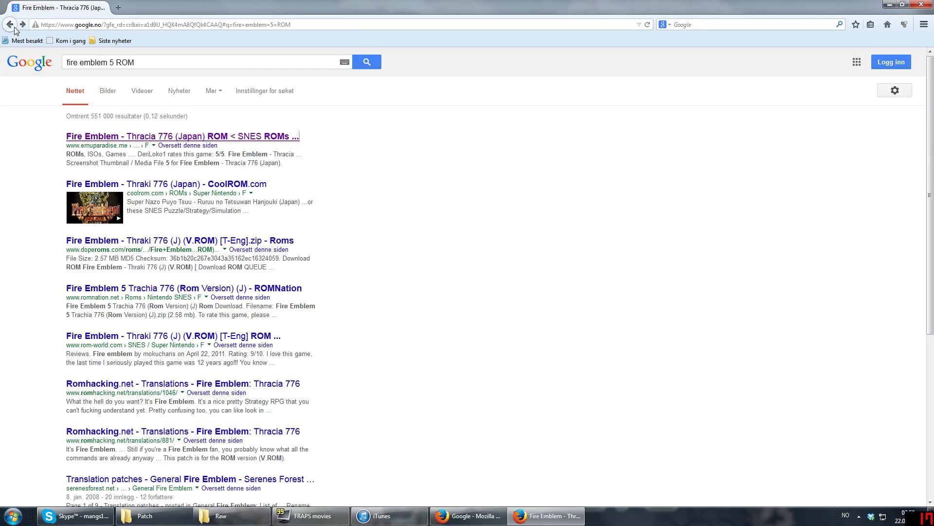
triple_click(128, 63)
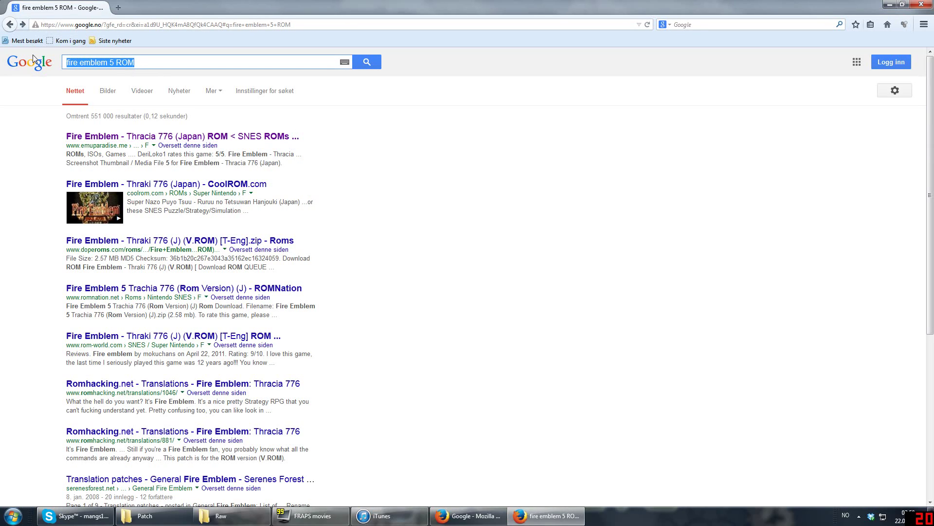
key(BackSpace)
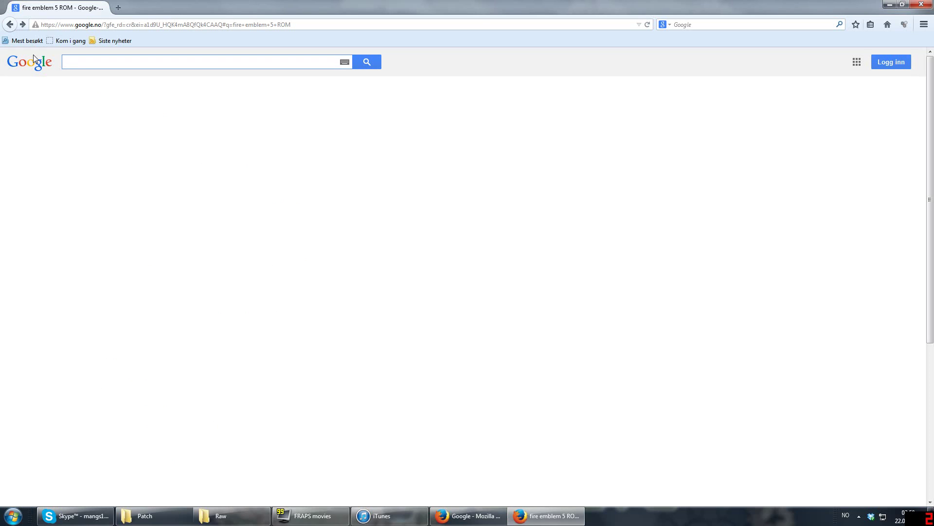
text(fire )
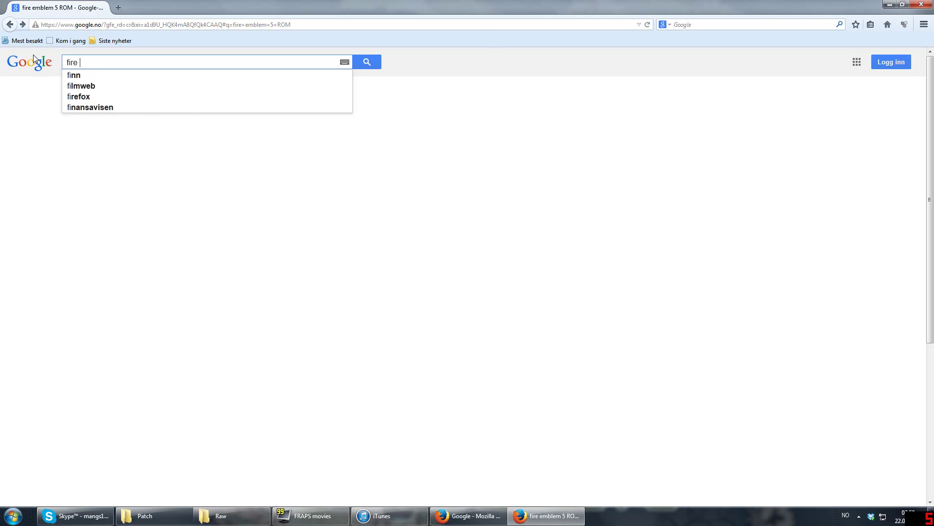
text(emblem 5 translation patch)
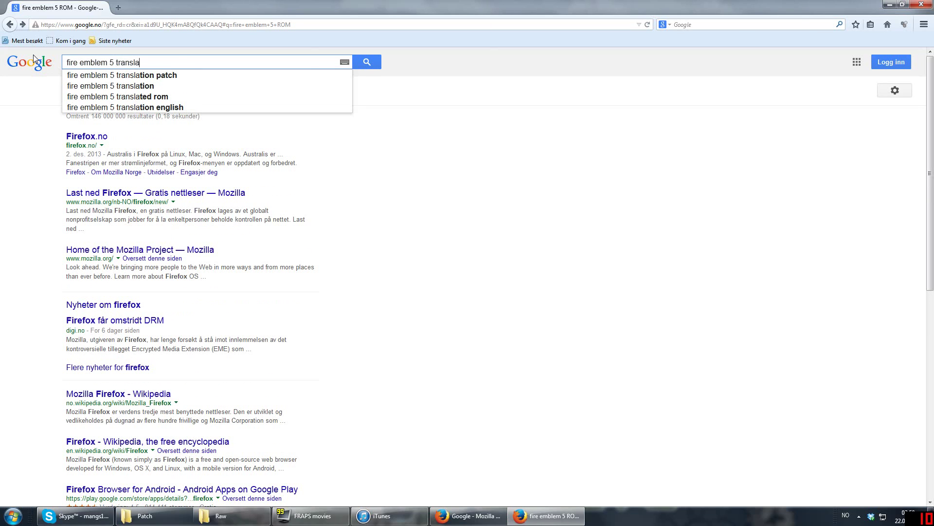
key(Return)
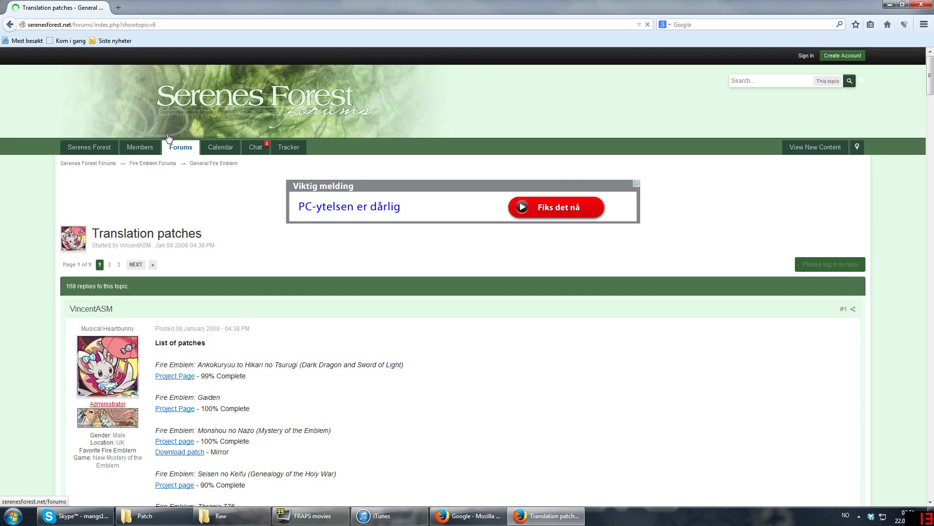
- Download the Thracia 776 translation patch from the list, then close Firefox
scroll(331, 322, down, 4)
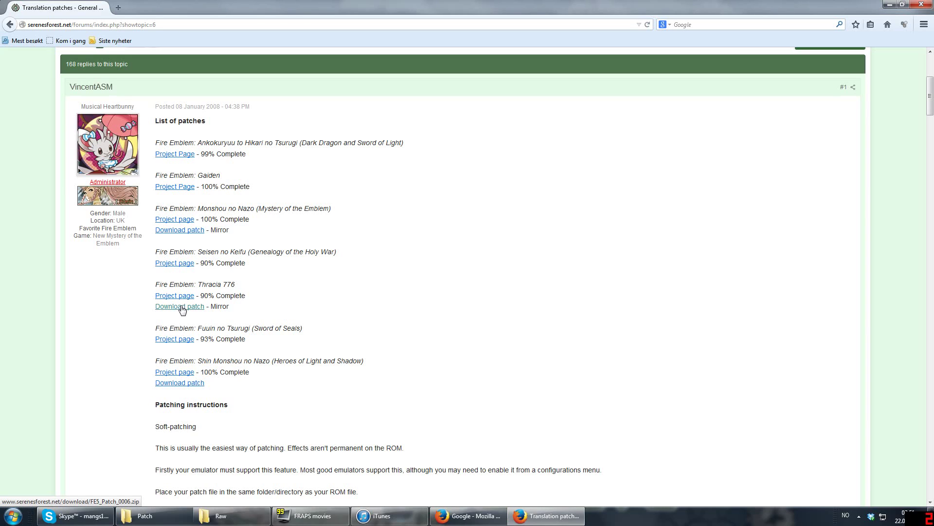
click(195, 311)
key(alt+F4)
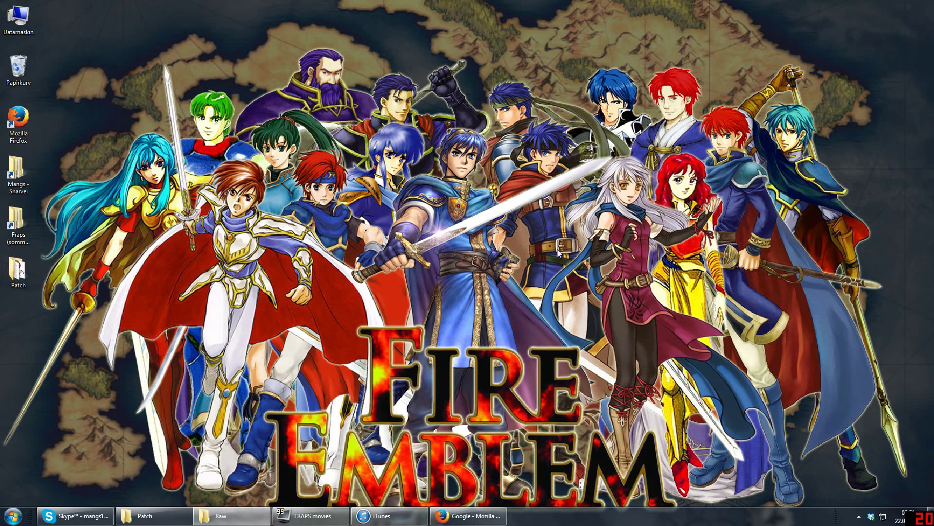
- Open the desktop Patch folder and select FE5 Patch 0006 (ROM)
double_click(19, 267)
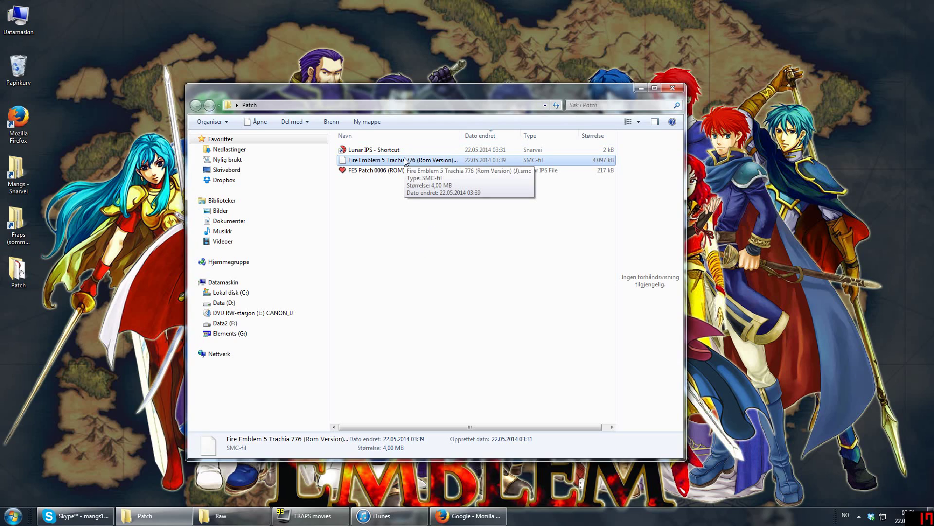
click(398, 171)
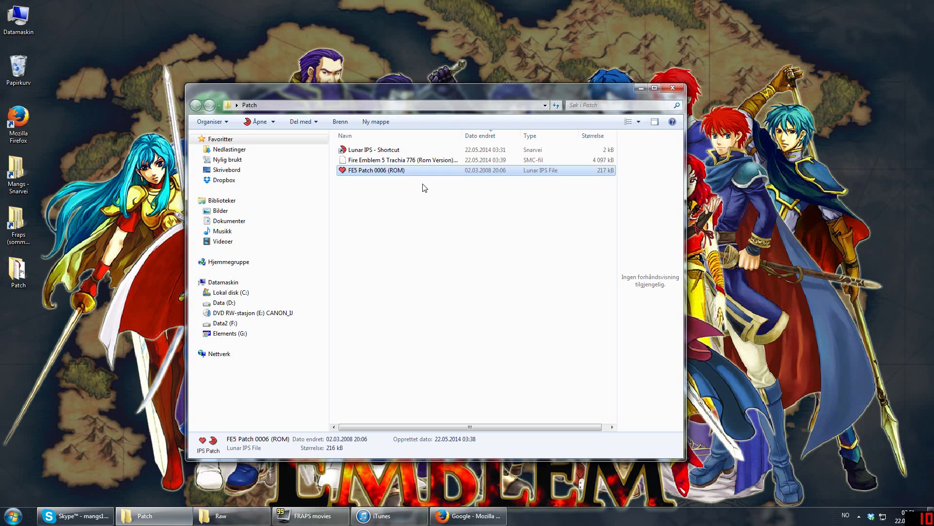
- Launch Lunar IPS and apply FE5 Patch 0006 (ROM) to the Fire Emblem 5 .smc ROM
click(393, 151)
double_click(393, 151)
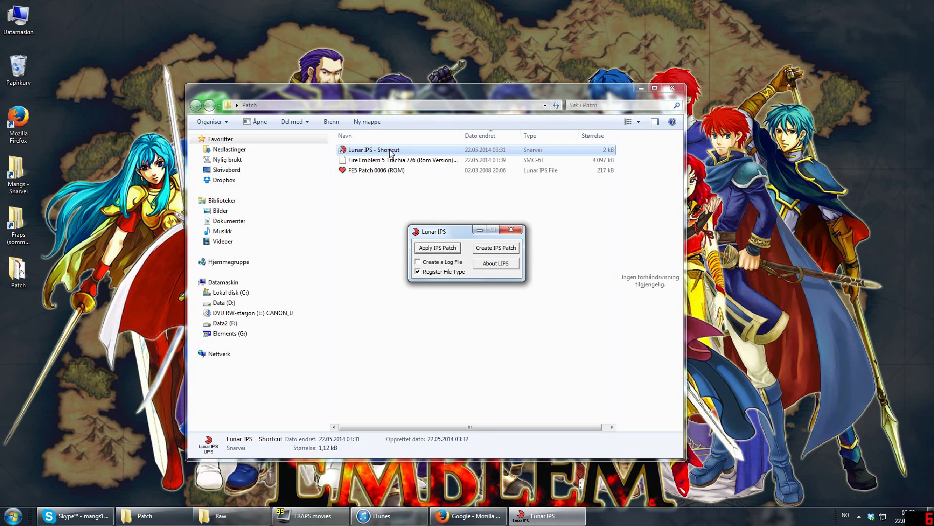
click(438, 248)
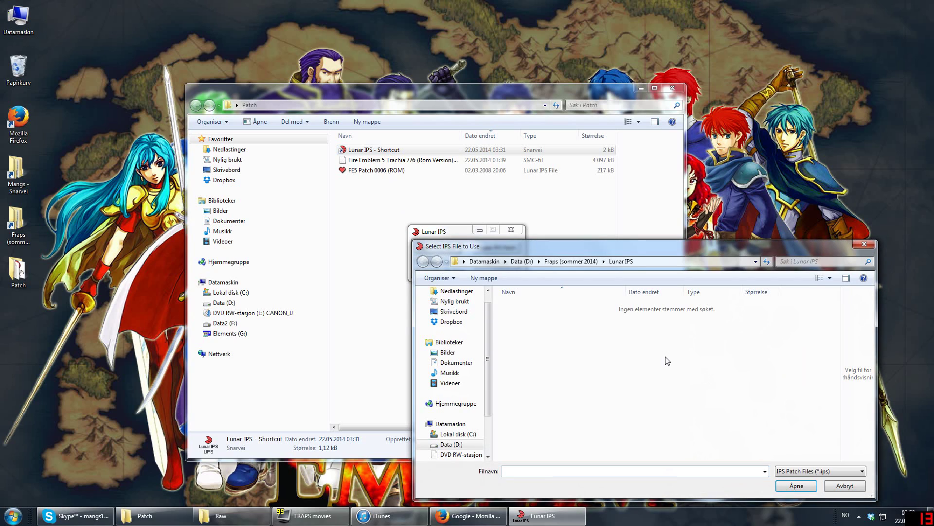
click(456, 311)
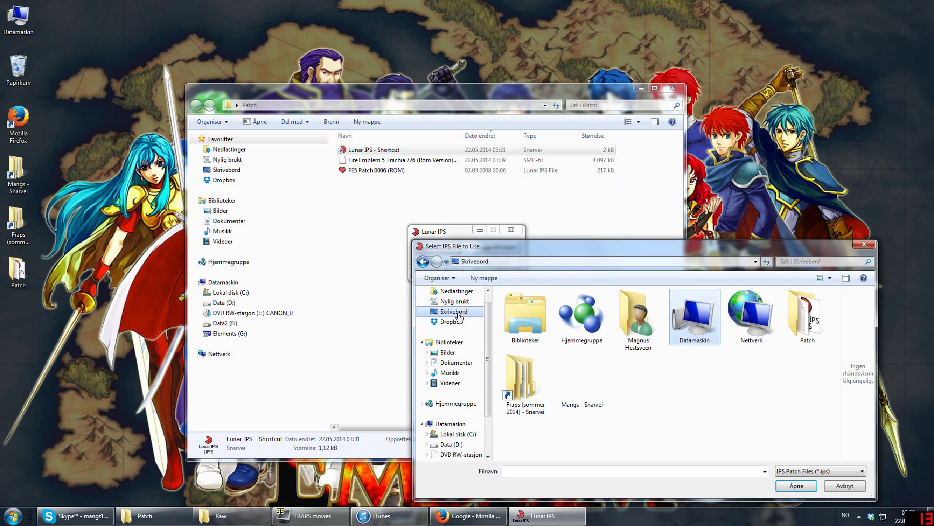
double_click(815, 320)
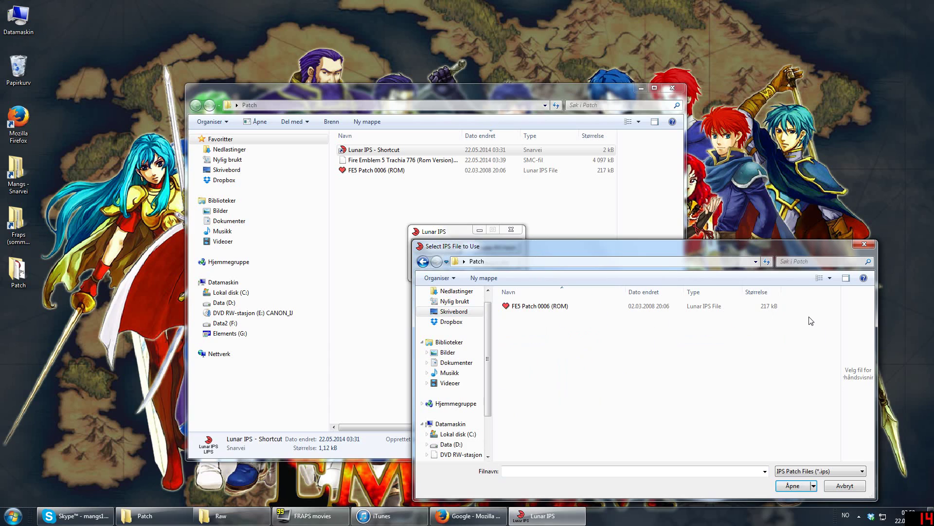
double_click(558, 307)
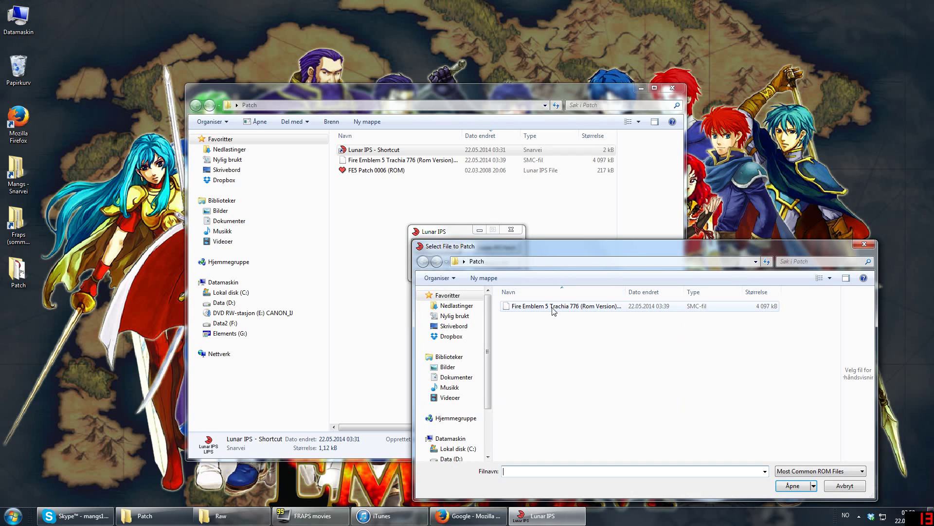
click(555, 307)
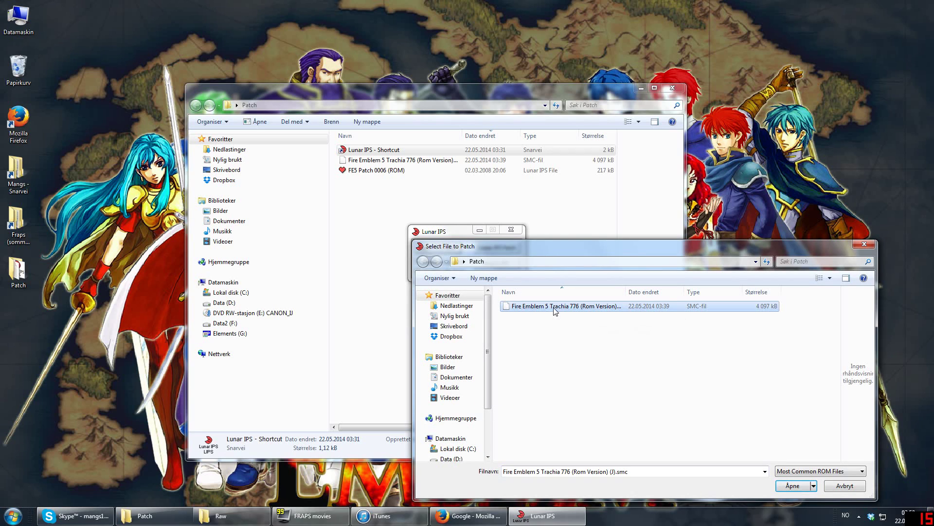
double_click(506, 306)
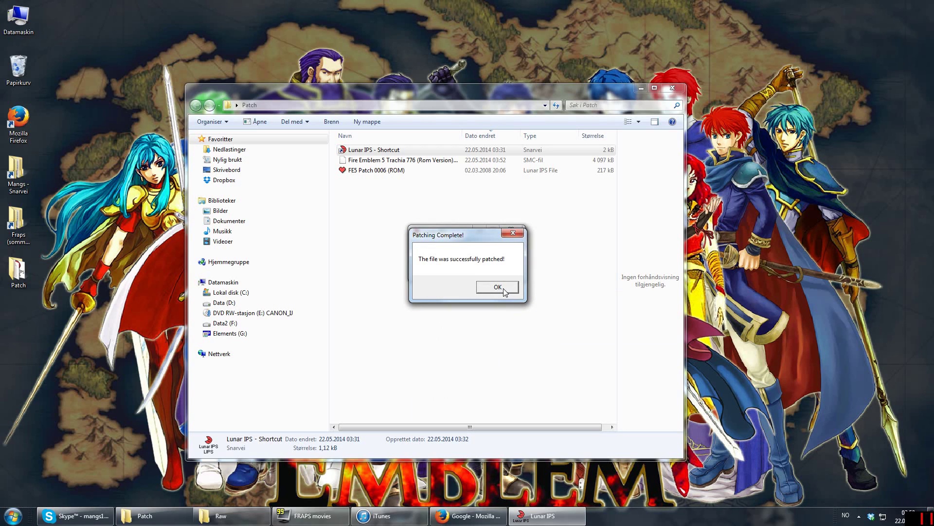
- Dismiss the Patching Complete message, close Lunar IPS, and select the patched ROM
click(497, 287)
click(523, 227)
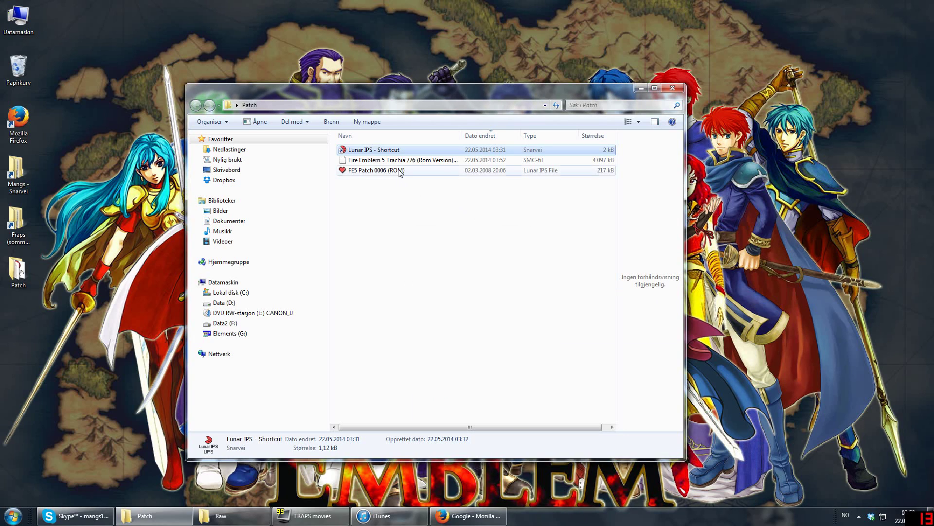
click(414, 163)
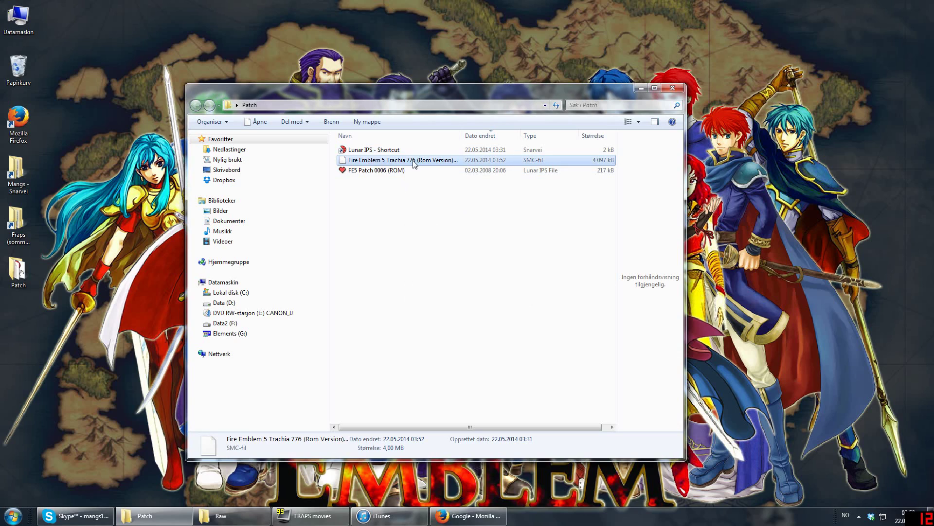